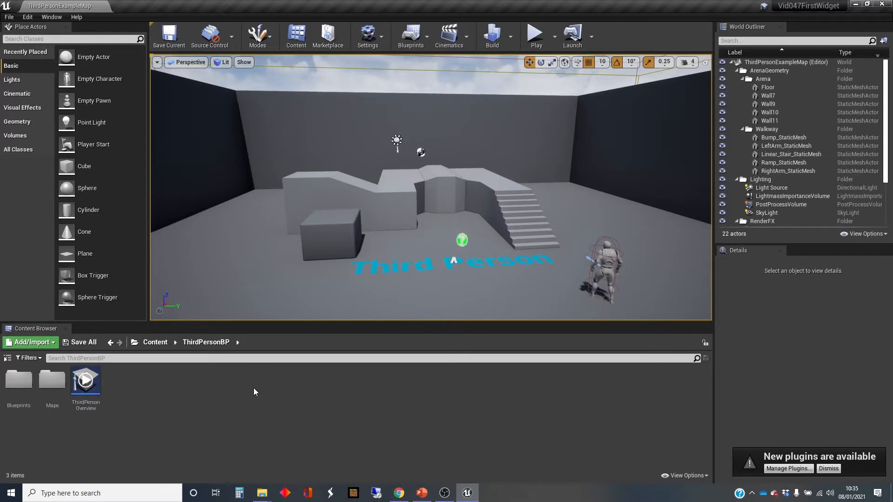
# - Create a Widget Blueprint named DanWidget in the Content folder and open it for editing
pyautogui.moveTo(331, 292)
pyautogui.mouseDown(button='right')
pyautogui.moveTo(366, 304)
pyautogui.moveTo(335, 288)
pyautogui.mouseUp(button='right')
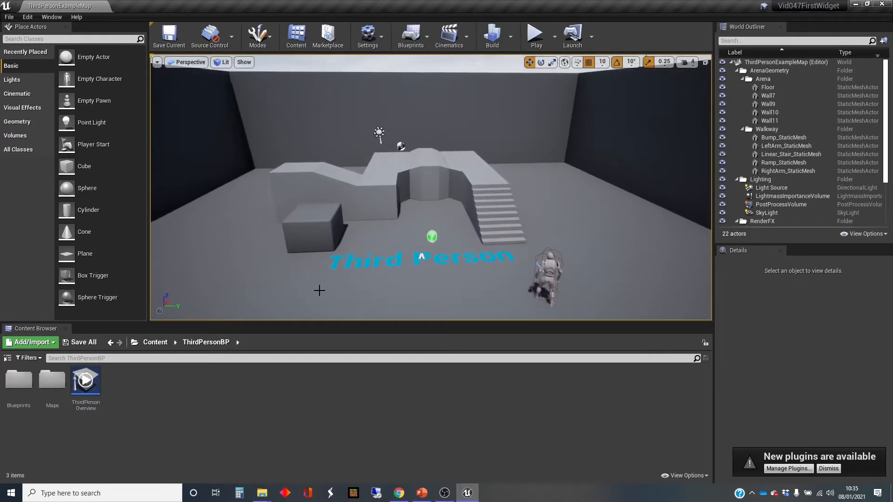
pyautogui.click(156, 343)
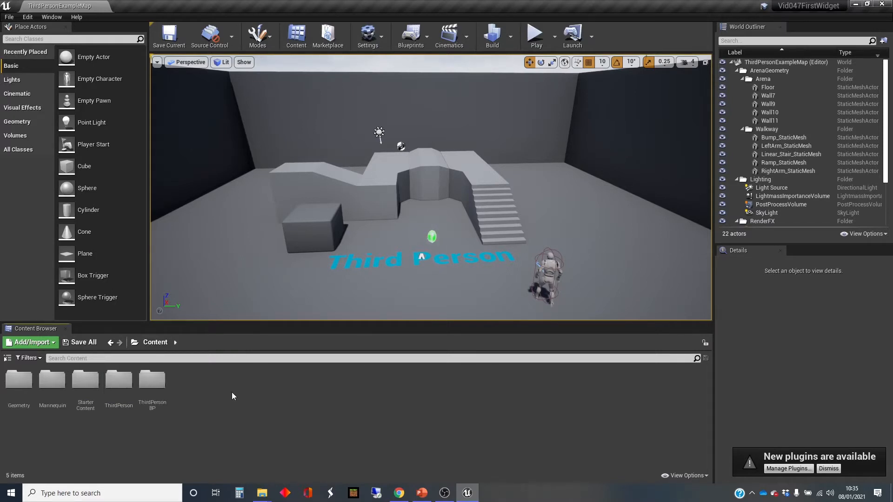
pyautogui.rightClick(214, 386)
pyautogui.moveTo(237, 377)
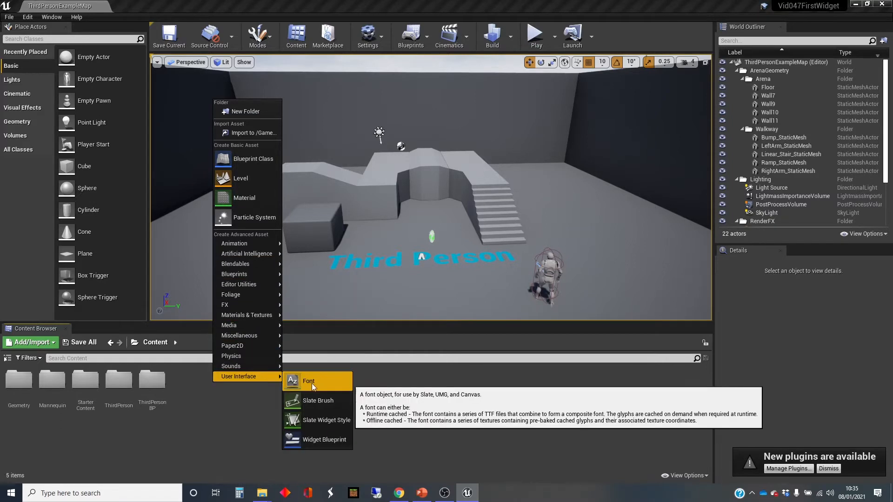
pyautogui.click(326, 440)
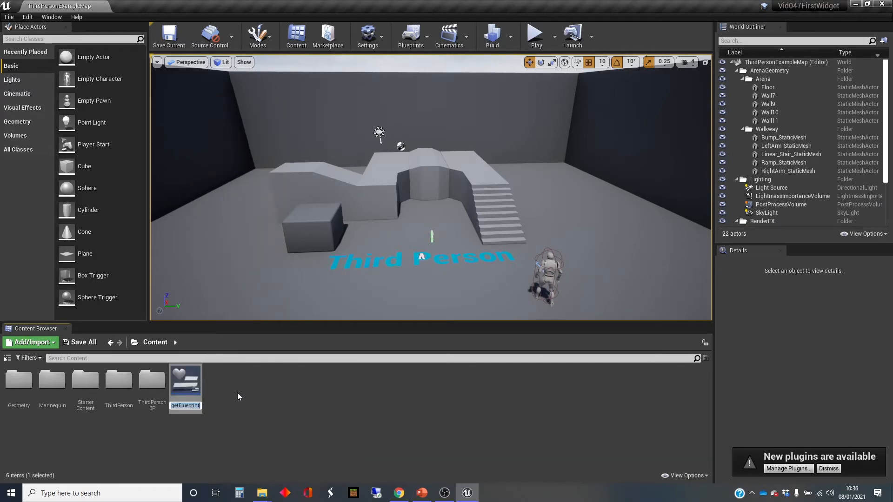
pyautogui.write('DanWidget')
pyautogui.press('Return')
pyautogui.press('Return')
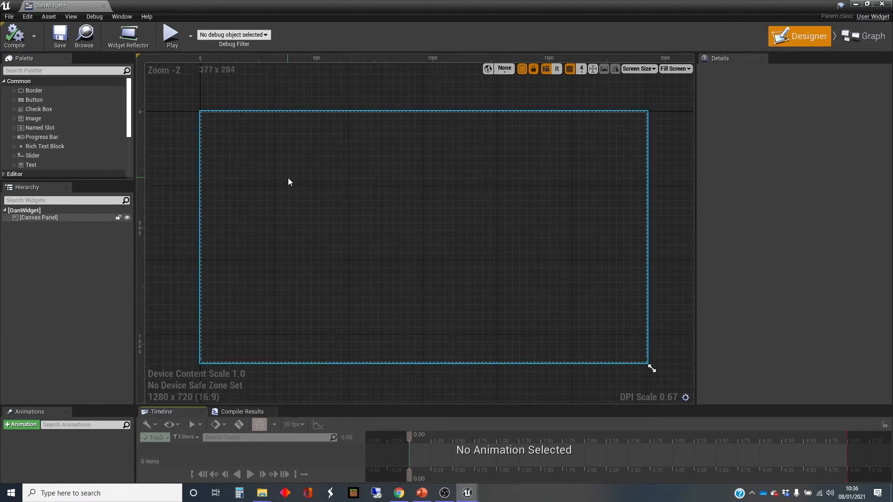
# - Examine the widget's event graph and the categories of widgets available in the designer
pyautogui.click(868, 37)
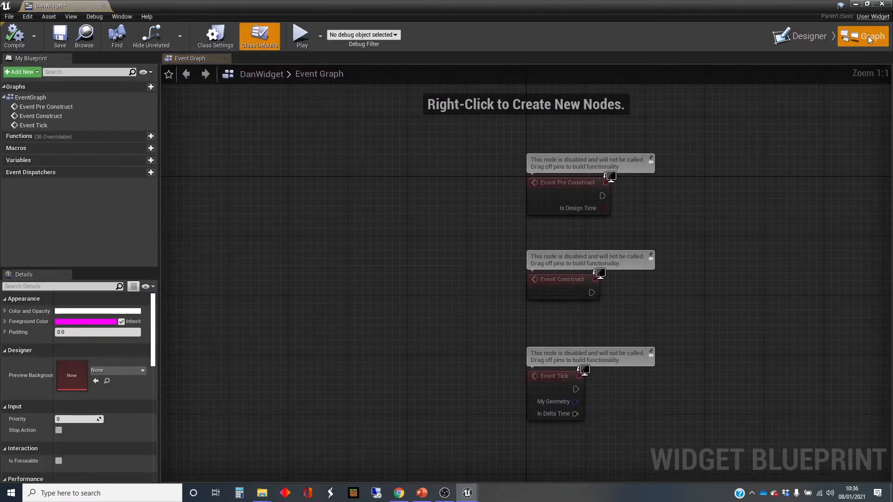
pyautogui.moveTo(741, 242); pyautogui.dragTo(473, 214, button='right')
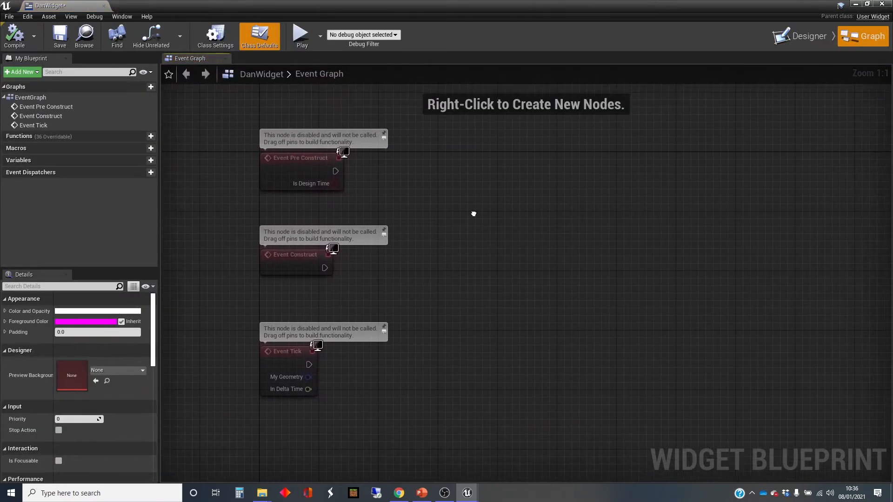
pyautogui.click(801, 38)
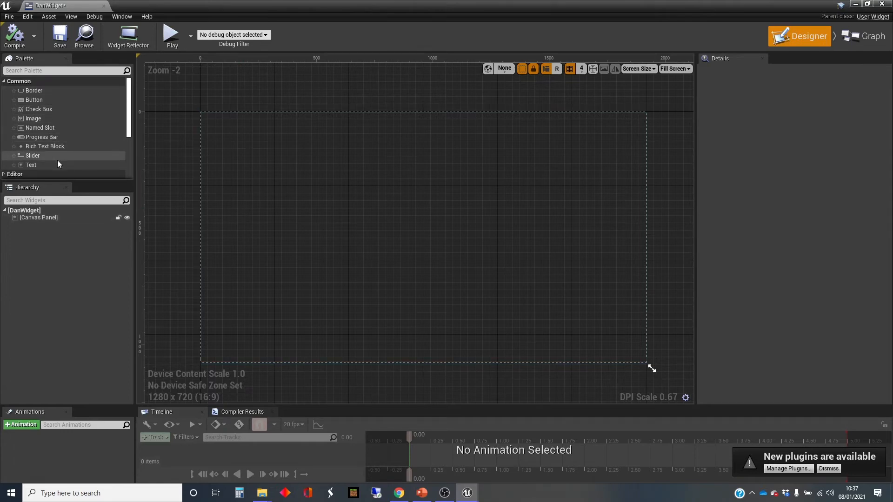
pyautogui.moveTo(130, 123); pyautogui.dragTo(129, 169)
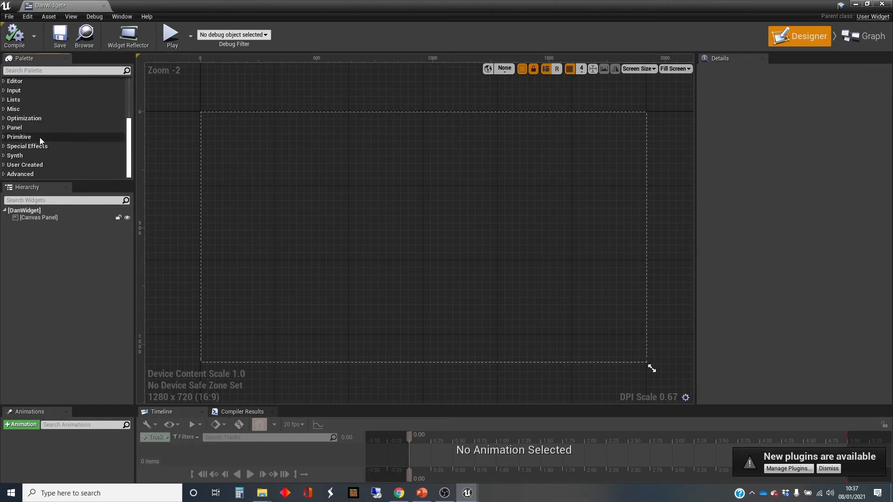
pyautogui.click(6, 129)
pyautogui.click(6, 128)
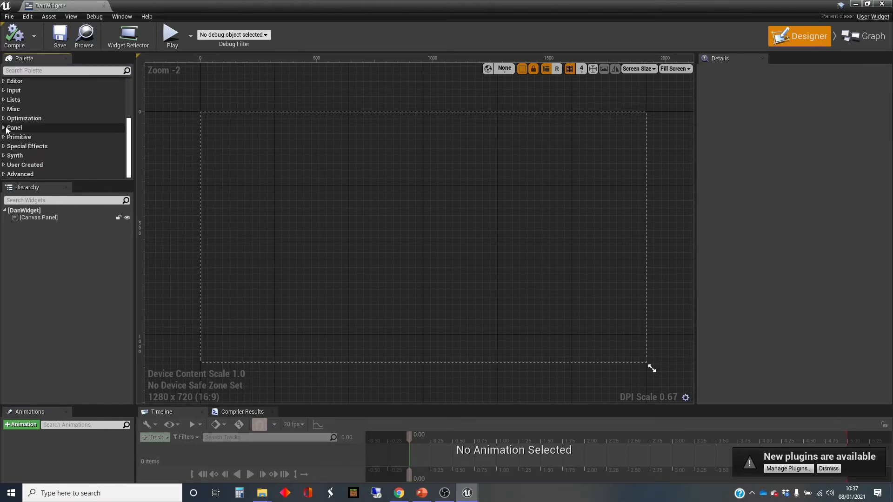
pyautogui.moveTo(128, 146); pyautogui.dragTo(129, 106)
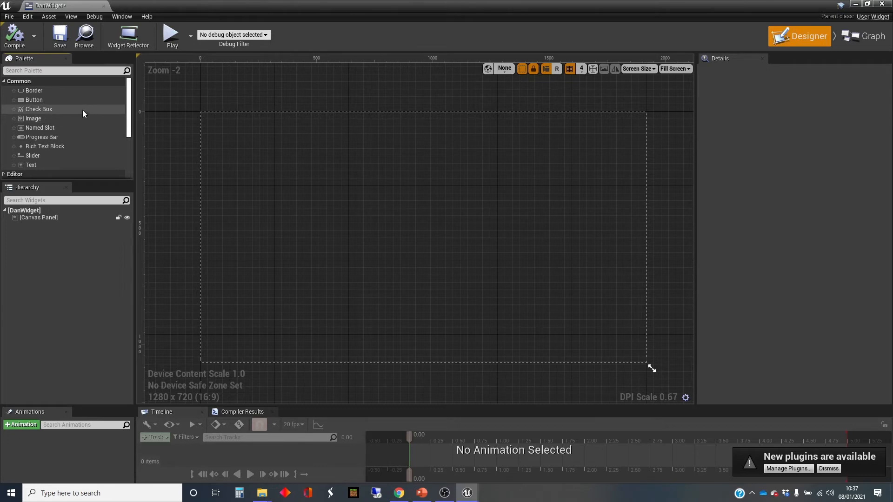
# - Add an Image widget to the canvas, enlarge it to about 224 × 210 and place it at about X 304, Y 388
pyautogui.scroll(-1, 71, 124)
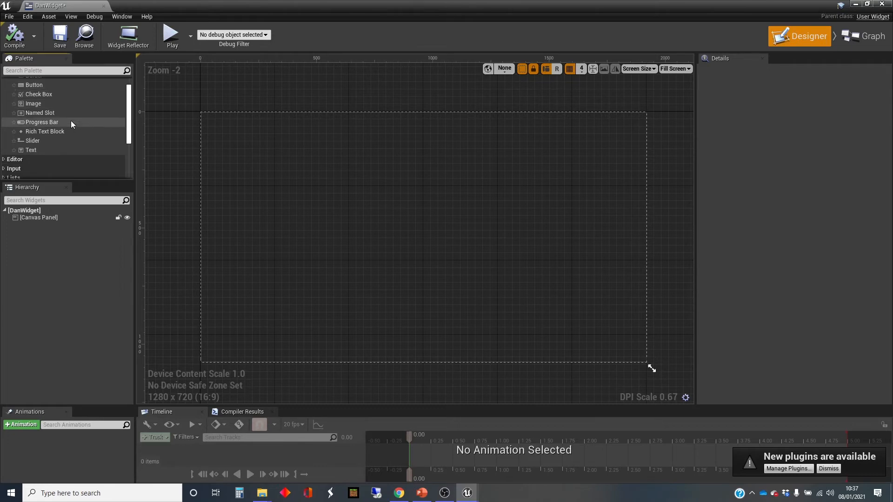
pyautogui.moveTo(34, 103); pyautogui.dragTo(268, 241)
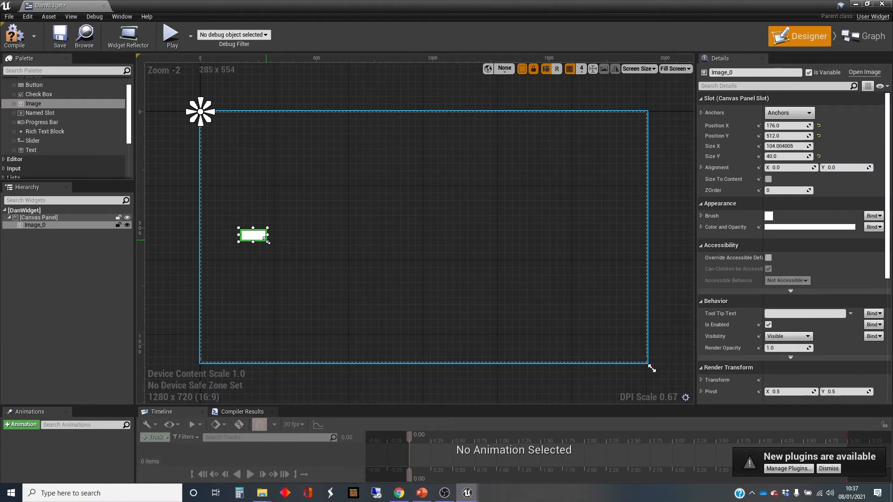
pyautogui.moveTo(267, 241); pyautogui.dragTo(296, 281)
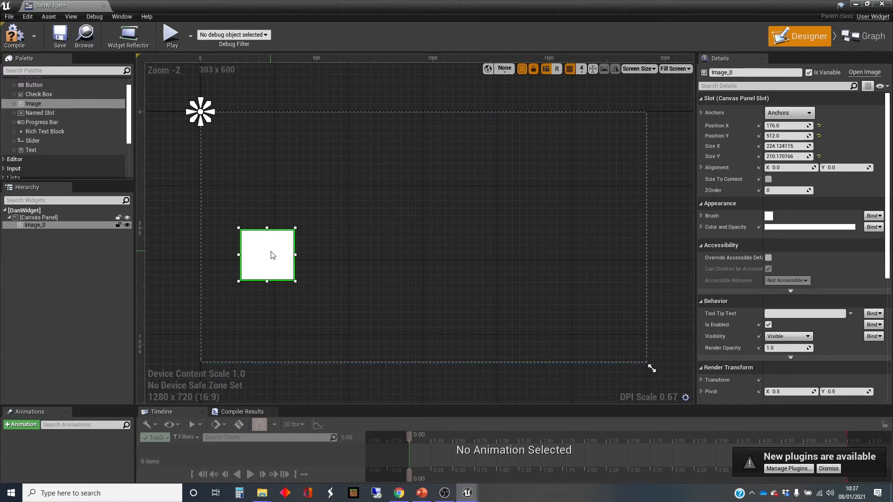
pyautogui.moveTo(272, 255); pyautogui.dragTo(302, 225)
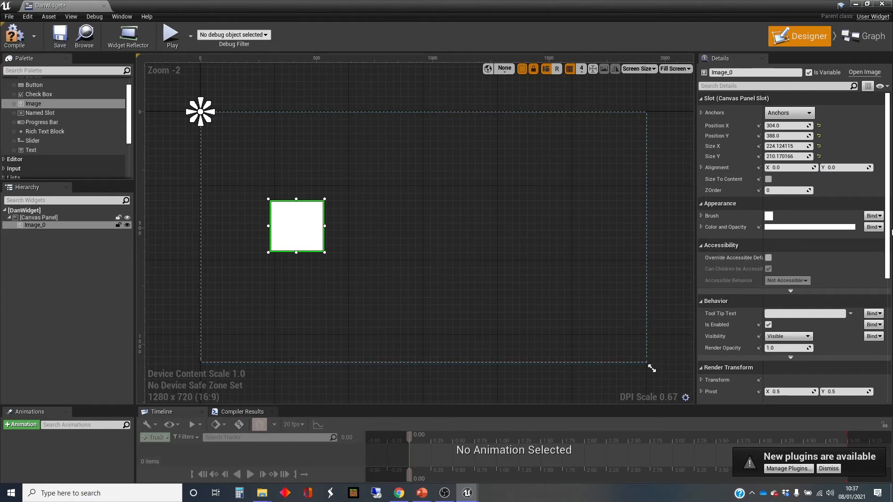
# - Assign the T_Checker_Noise_M texture to the image's brush and move the image to about X 240, Y 636
pyautogui.click(702, 215)
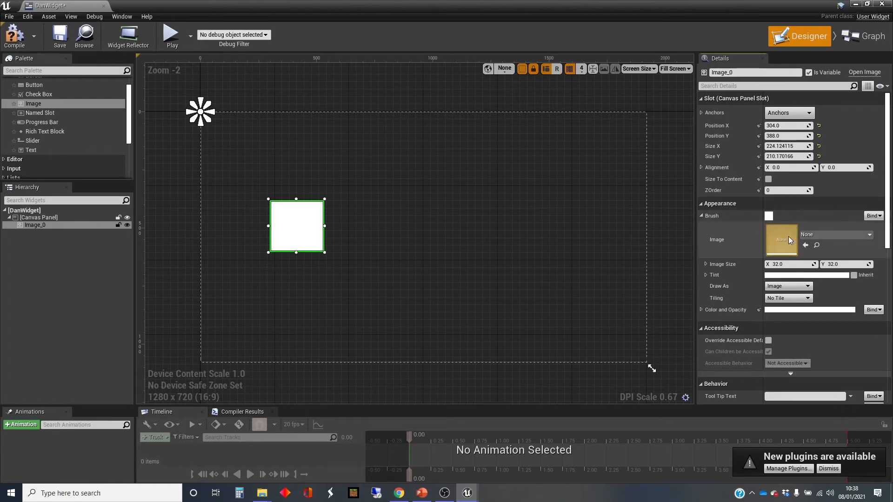
pyautogui.click(869, 235)
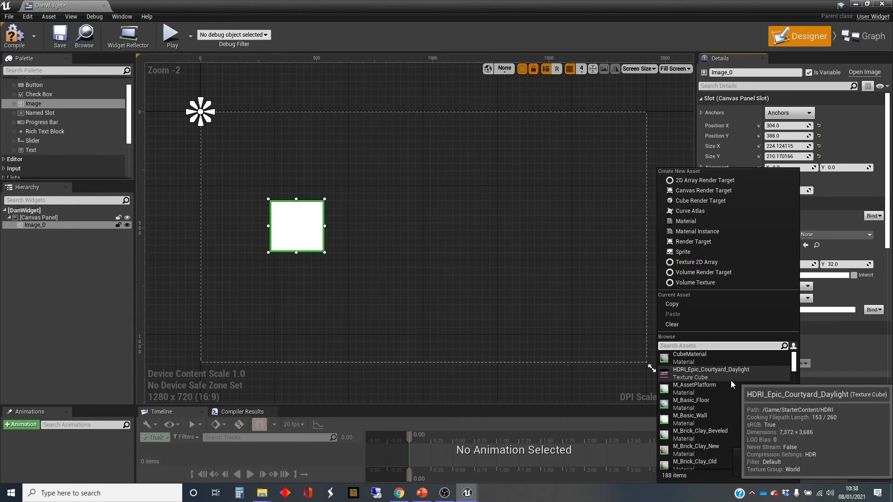
pyautogui.scroll(-5, 730, 380)
pyautogui.scroll(-1, 731, 384)
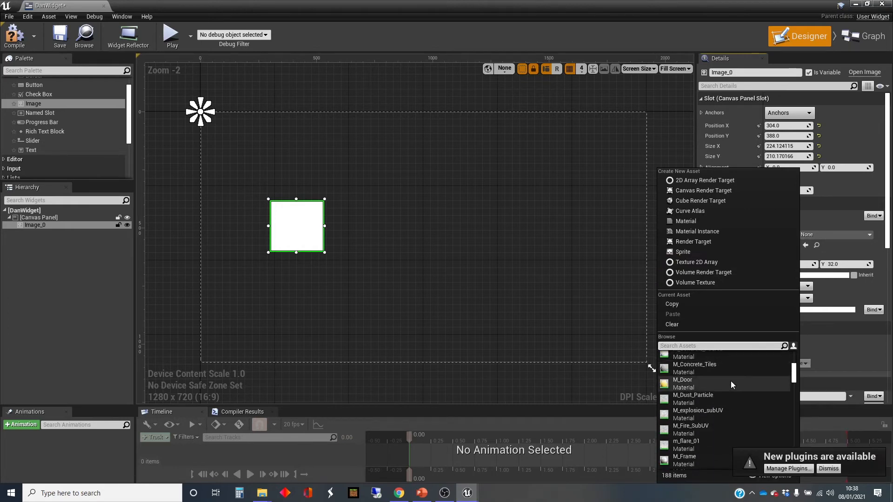
pyautogui.scroll(-4, 732, 384)
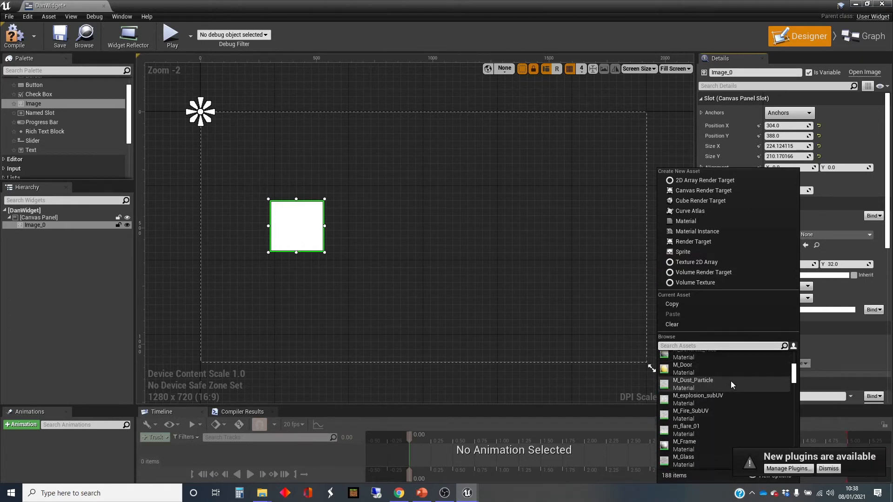
pyautogui.scroll(-2, 731, 382)
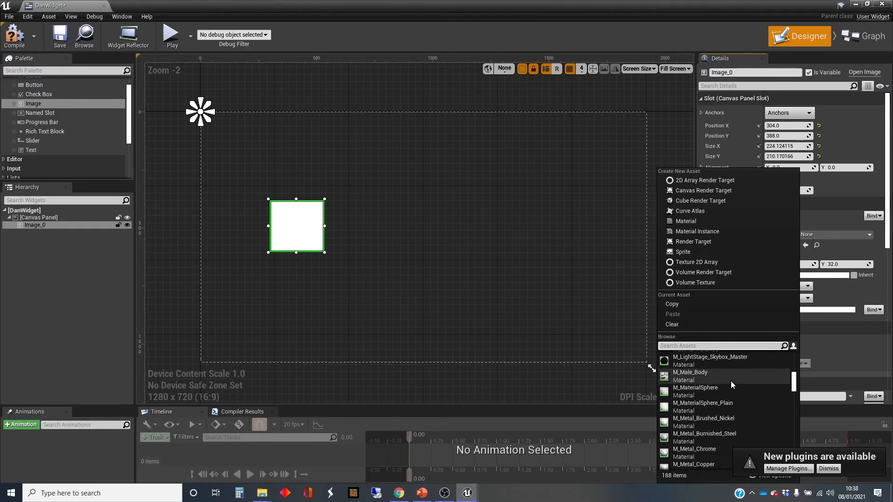
pyautogui.scroll(-6, 732, 382)
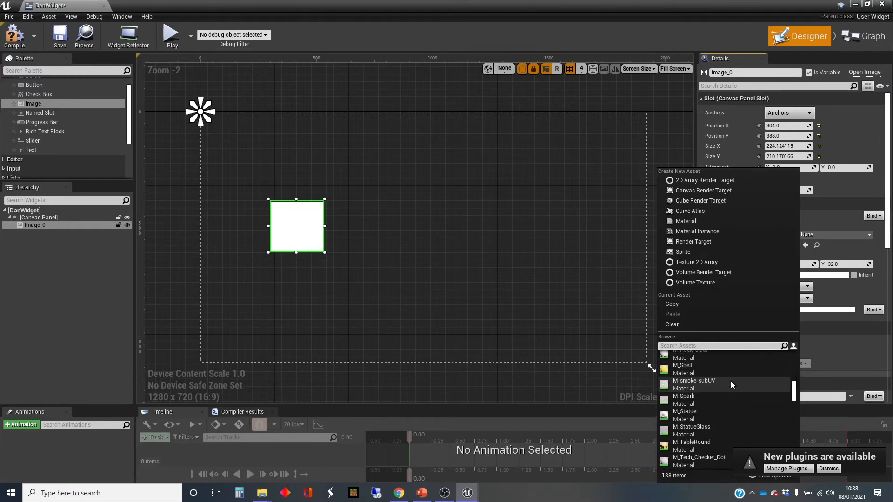
pyautogui.scroll(-10, 731, 385)
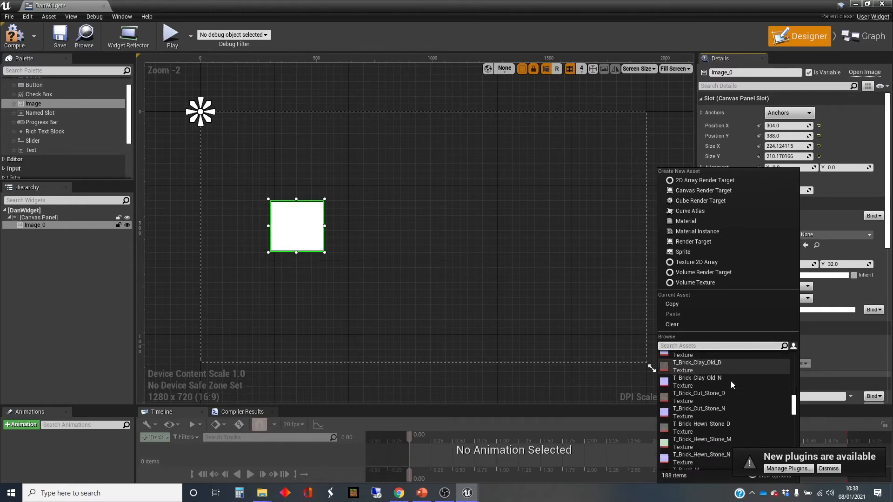
pyautogui.scroll(-3, 730, 380)
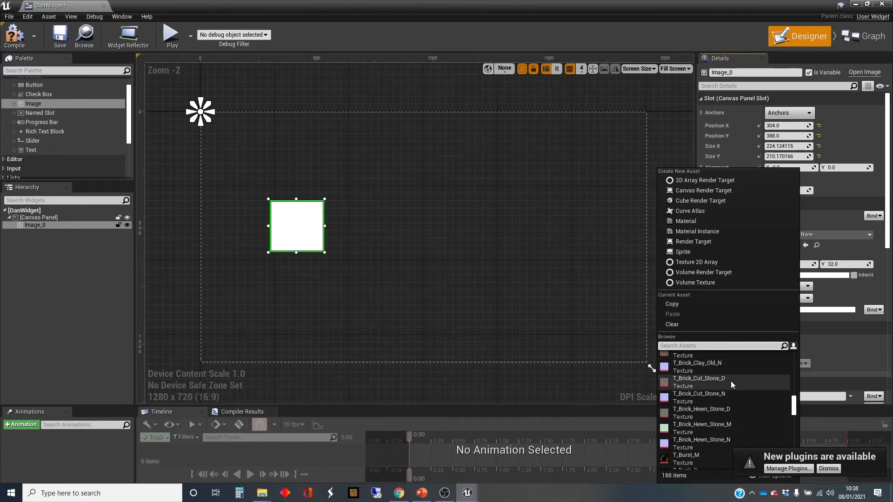
pyautogui.scroll(-1, 730, 381)
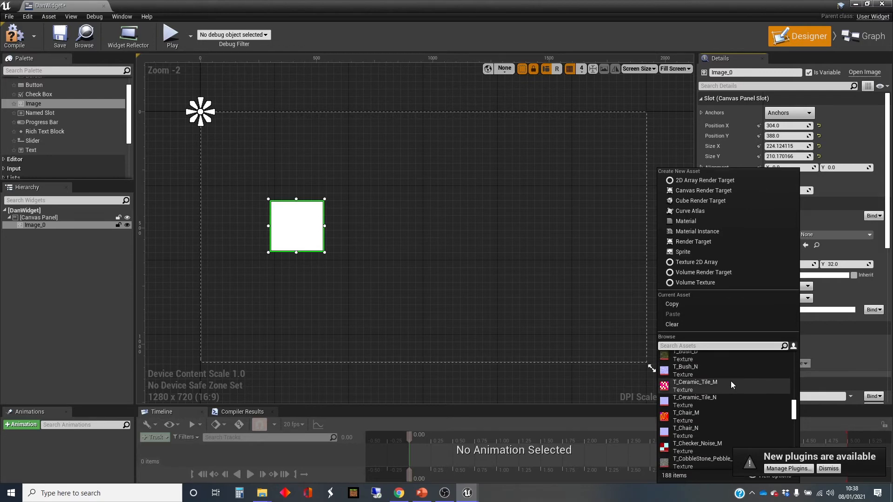
pyautogui.click(711, 448)
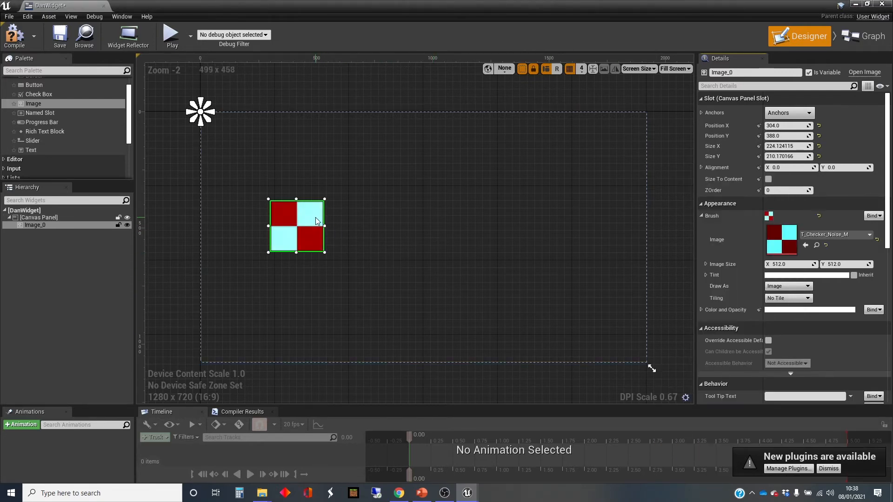
pyautogui.moveTo(305, 211); pyautogui.dragTo(292, 268)
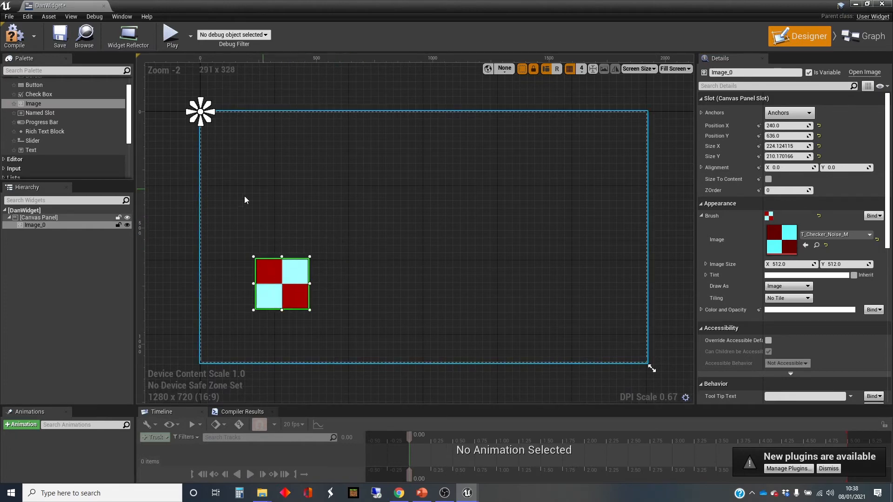
# - Add a Text widget at about X 280, Y 112 reading "Hello, My Name Is" plus the presenter's first name, sized about 367 × 66
pyautogui.moveTo(39, 150); pyautogui.dragTo(268, 140)
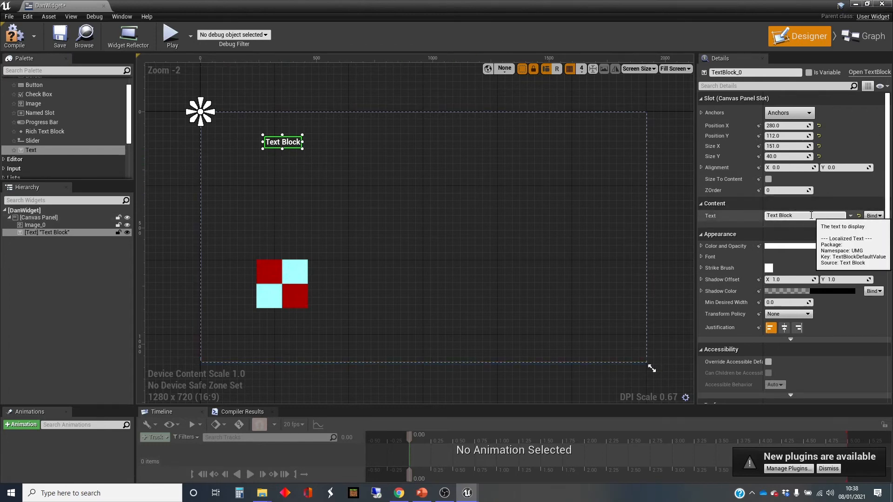
pyautogui.click(767, 215)
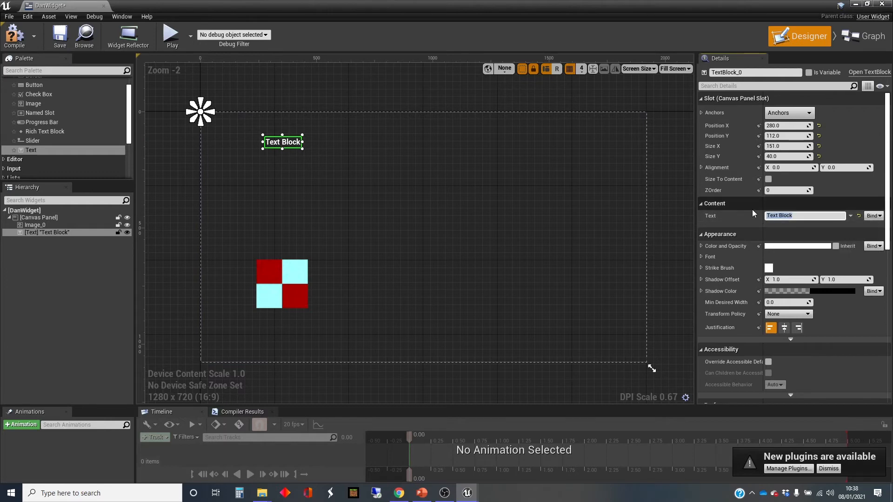
pyautogui.write('Hello, My Name Is Dan')
pyautogui.press('Return')
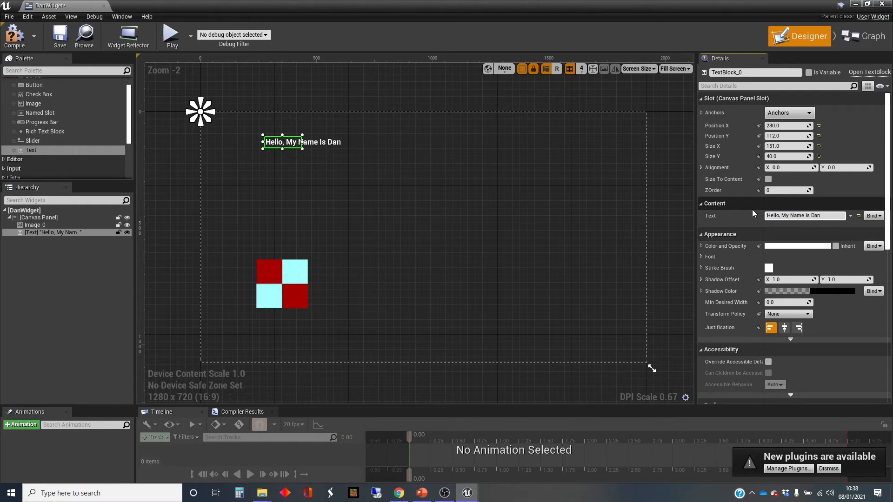
pyautogui.moveTo(302, 149); pyautogui.dragTo(352, 155)
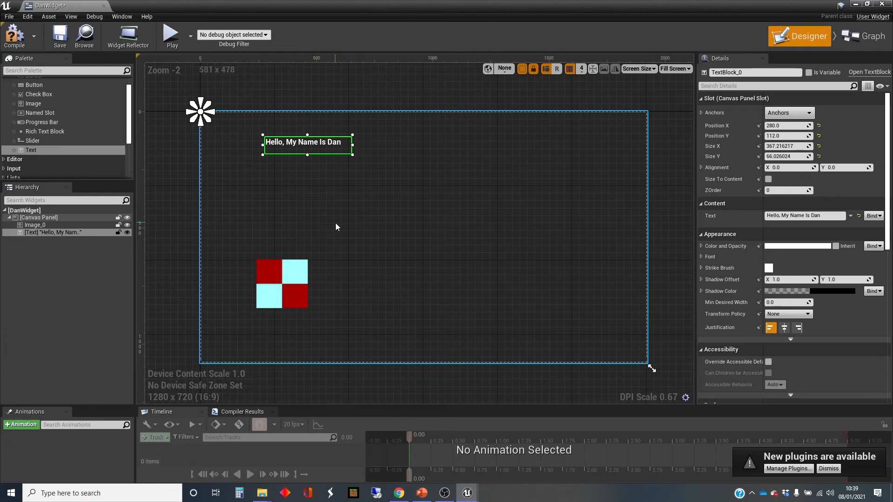
# - Compile the widget blueprint and open the level blueprint of ThirdPersonExampleMap
pyautogui.click(15, 38)
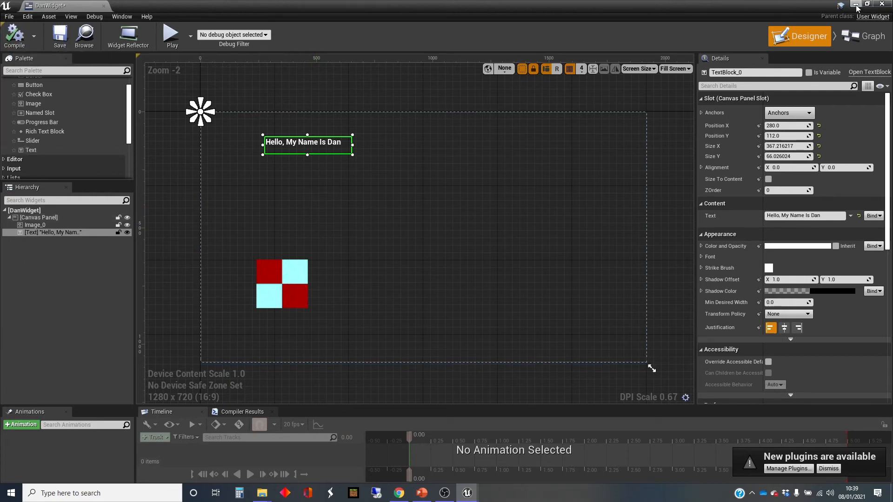
pyautogui.click(856, 6)
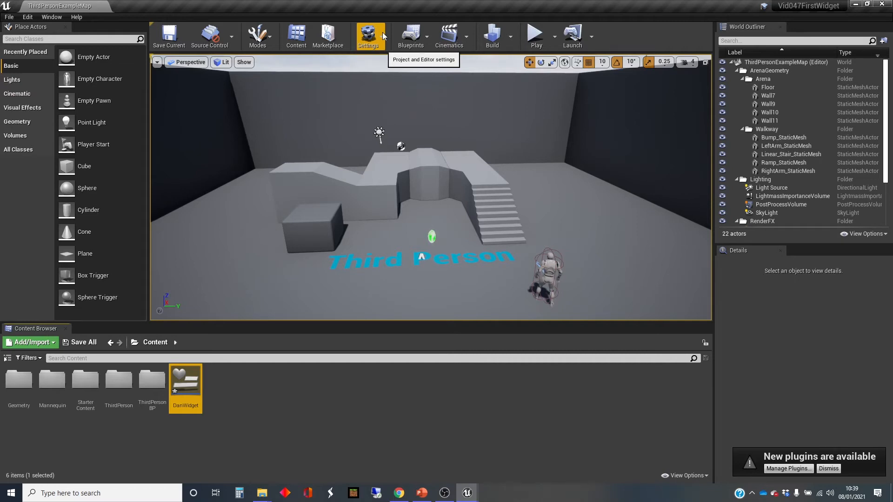
pyautogui.click(427, 38)
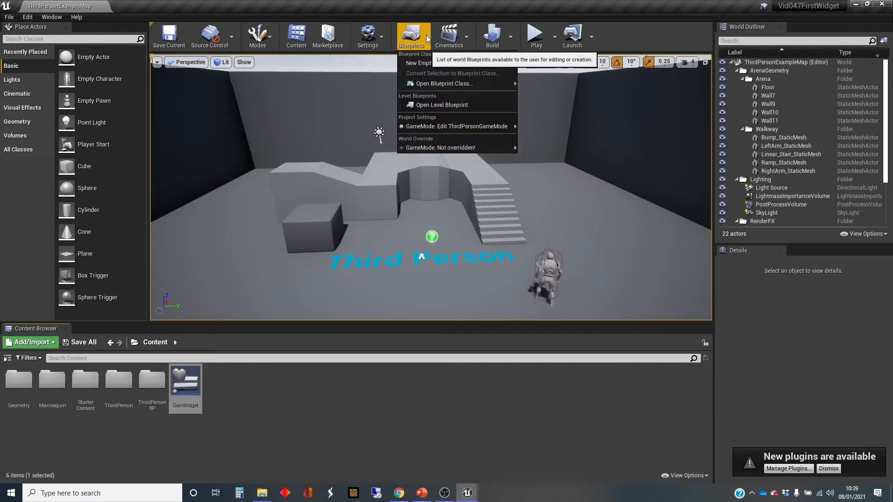
pyautogui.click(454, 107)
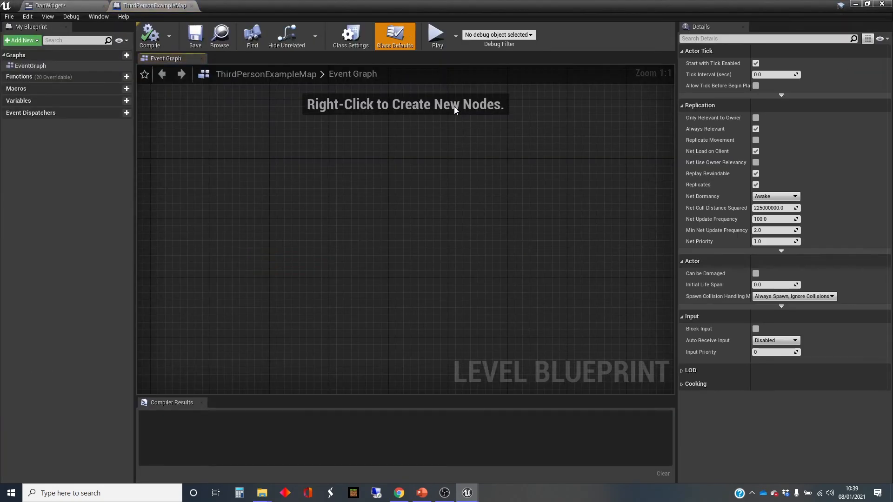
pyautogui.moveTo(454, 163); pyautogui.dragTo(378, 210, button='right')
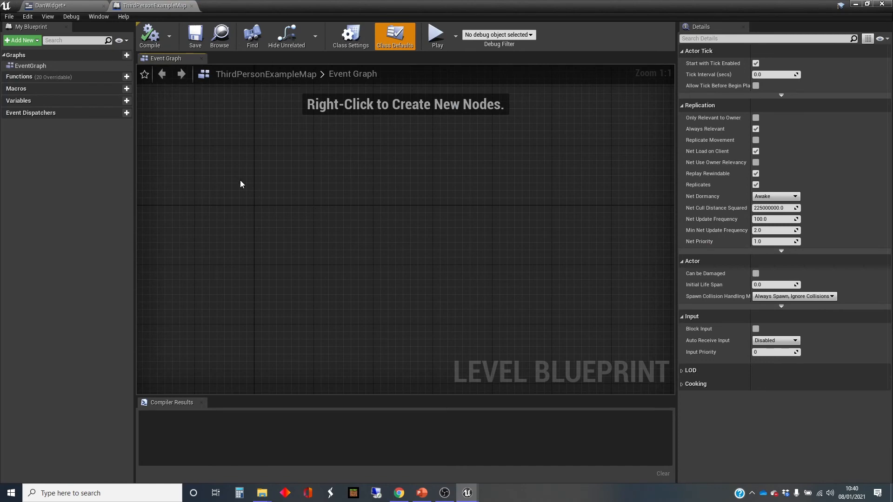
# - Add an Event BeginPlay node to the level blueprint's empty event graph
pyautogui.rightClick(227, 163)
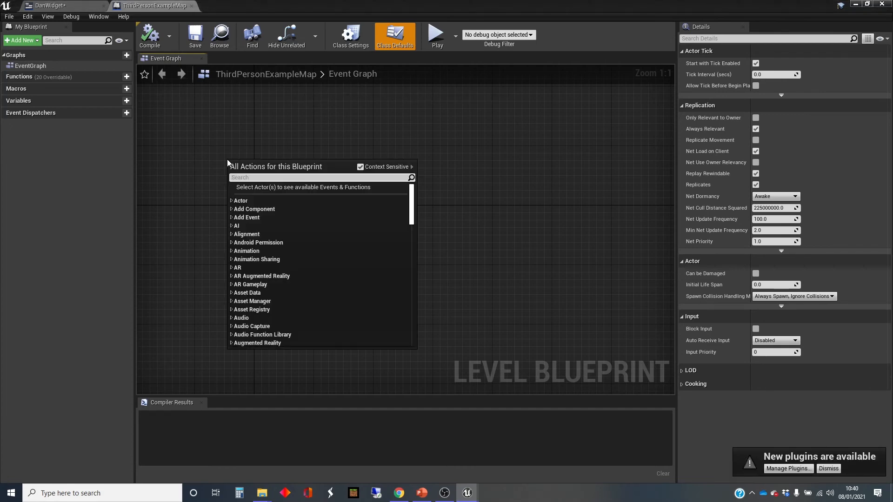
pyautogui.write('event begin')
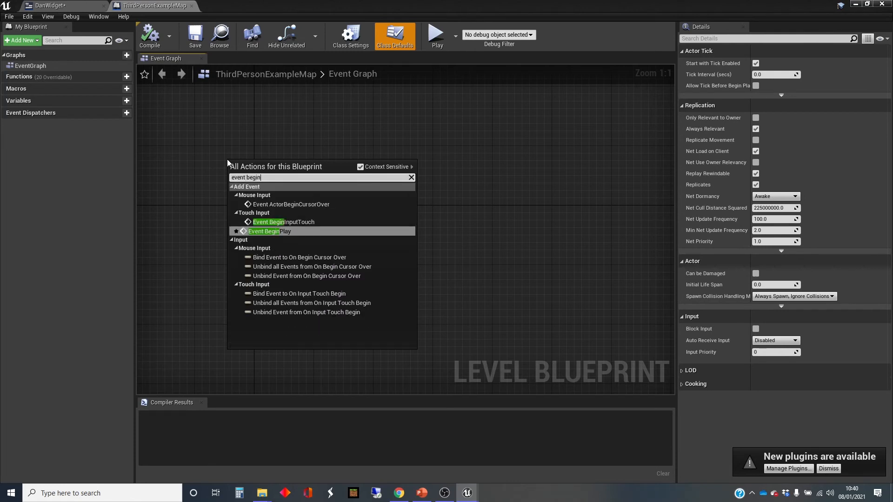
pyautogui.press('Return')
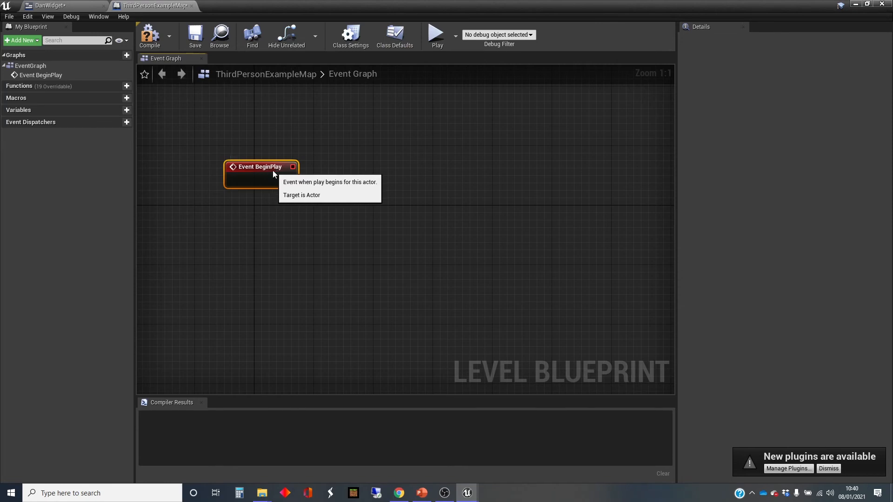
pyautogui.moveTo(273, 170); pyautogui.dragTo(272, 162)
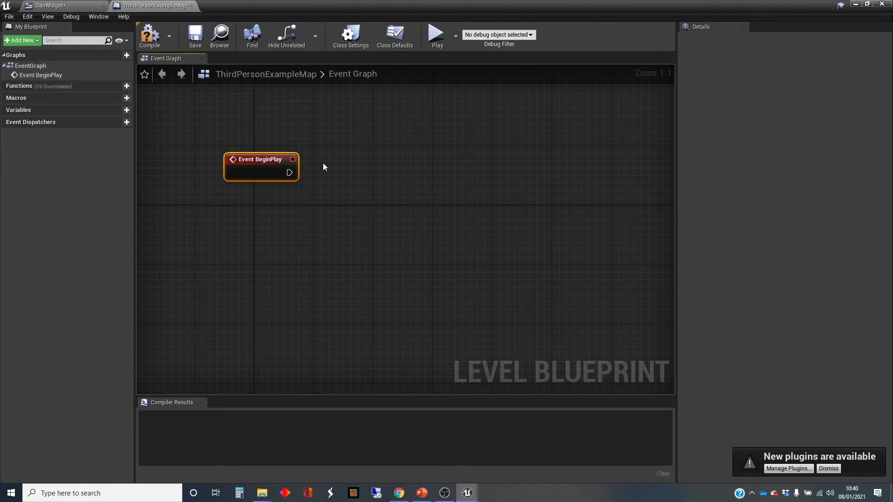
pyautogui.moveTo(315, 163); pyautogui.dragTo(310, 177, button='right')
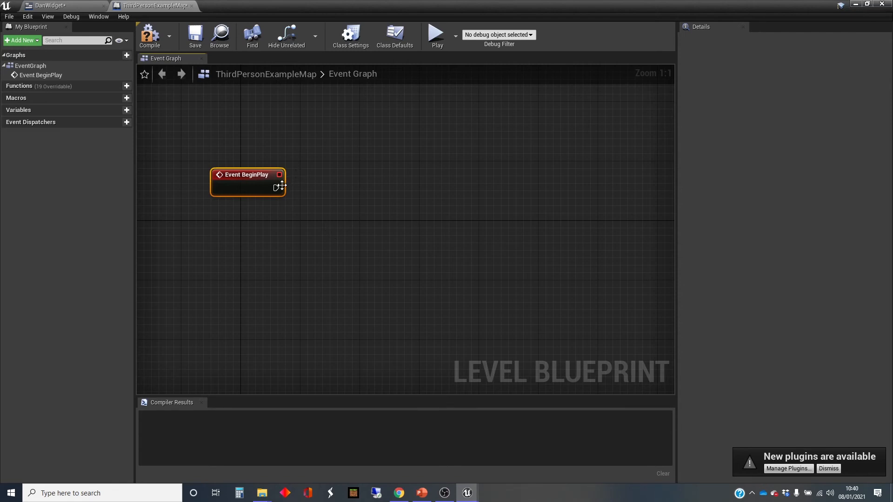
# - Add a Create Widget node executed from Event BeginPlay, set its class to DanWidget and place it beside the event node
pyautogui.moveTo(276, 188); pyautogui.dragTo(312, 189)
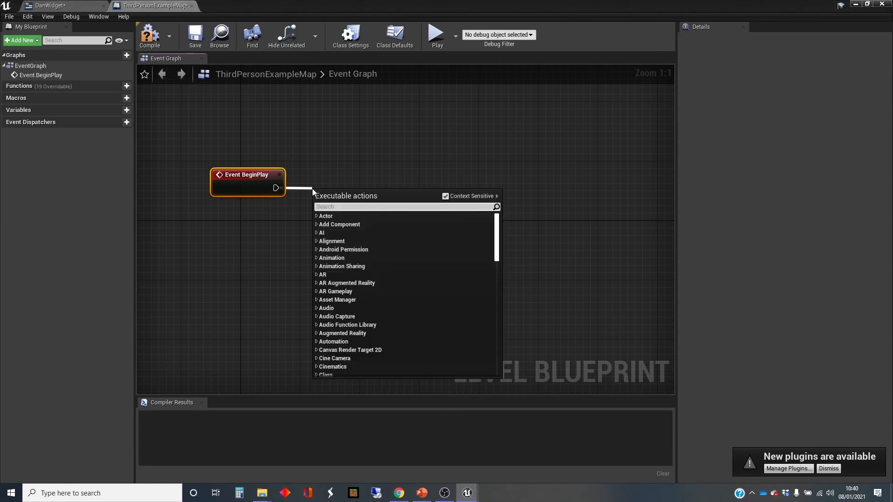
pyautogui.write('cre')
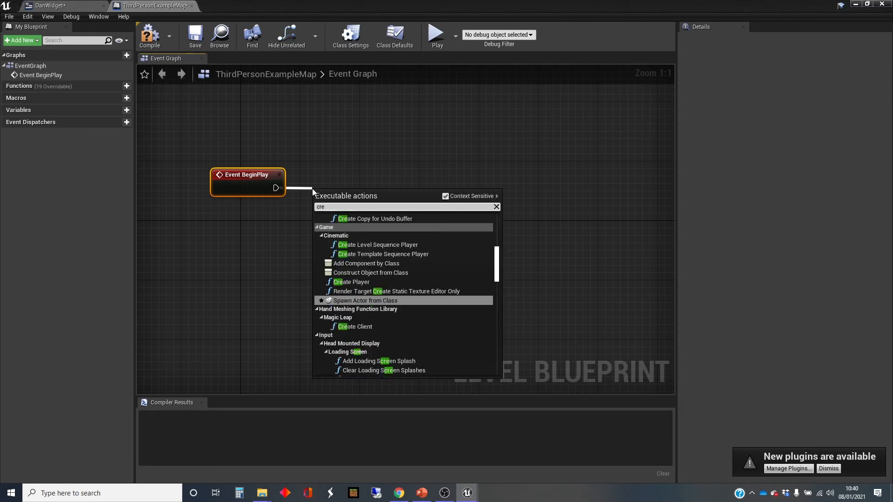
pyautogui.write('ate wid')
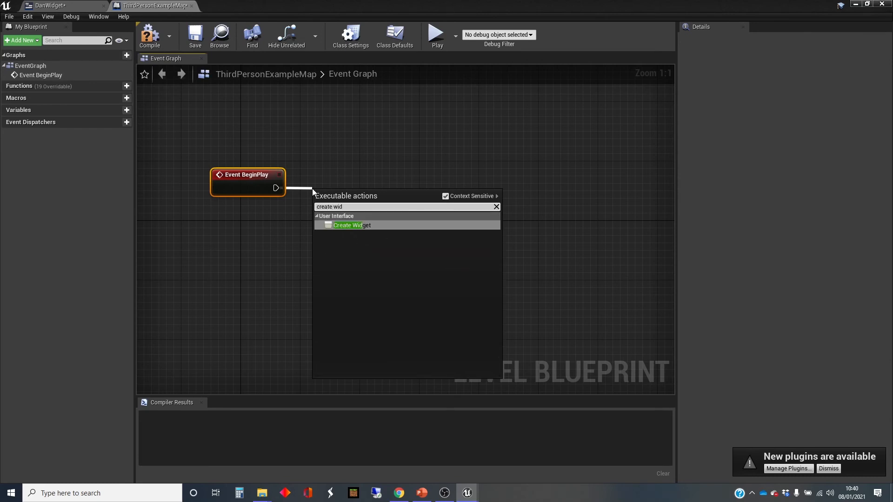
pyautogui.press('Return')
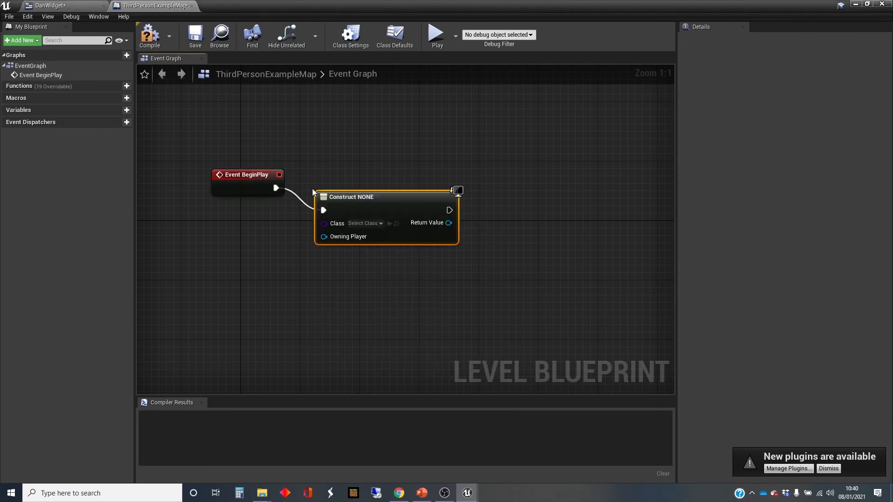
pyautogui.click(381, 223)
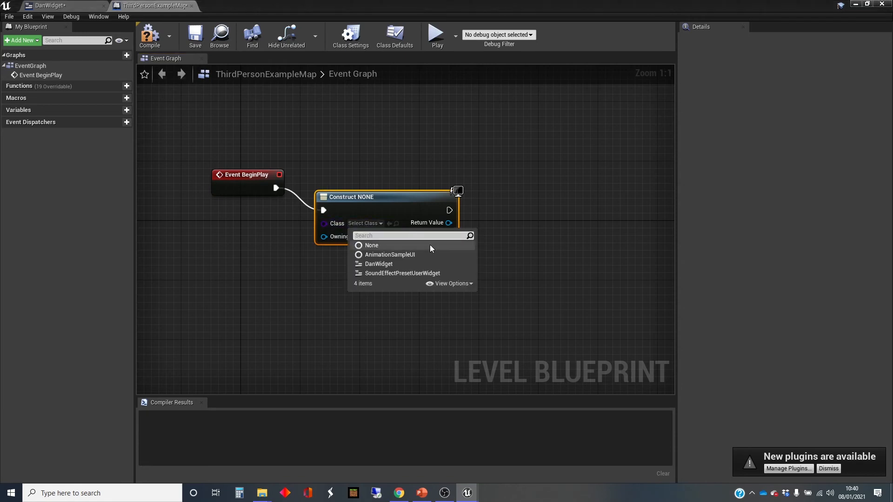
pyautogui.click(394, 263)
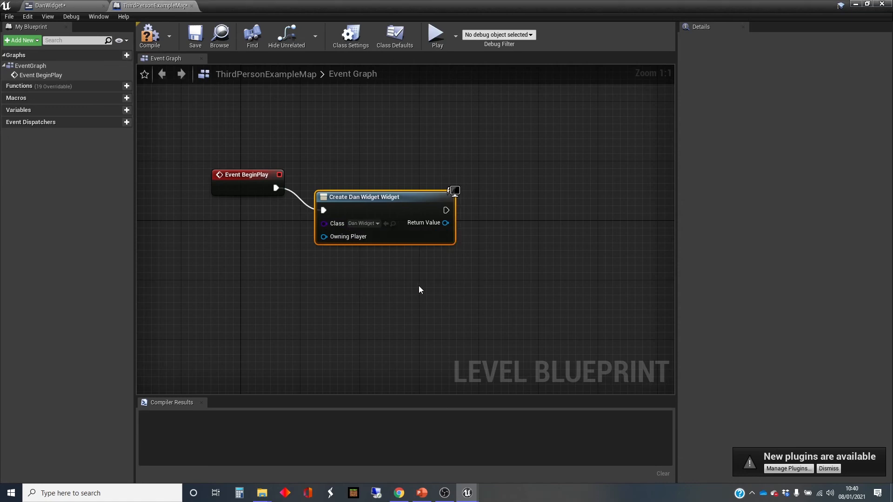
pyautogui.moveTo(419, 286); pyautogui.dragTo(347, 286, button='right')
pyautogui.moveTo(319, 199); pyautogui.dragTo(319, 184)
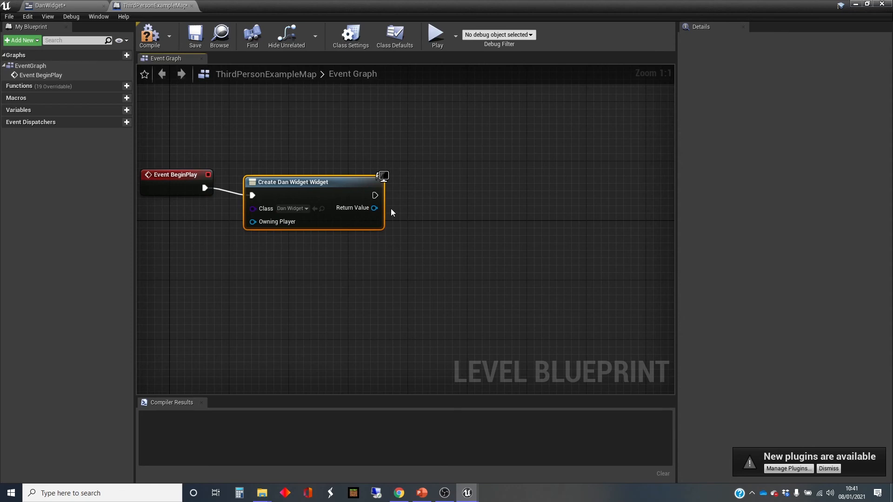
# - Add an Add to Viewport node from the Create Widget node's Return Value, line the two nodes up and compile the level blueprint
pyautogui.moveTo(375, 208); pyautogui.dragTo(428, 205)
pyautogui.write('add')
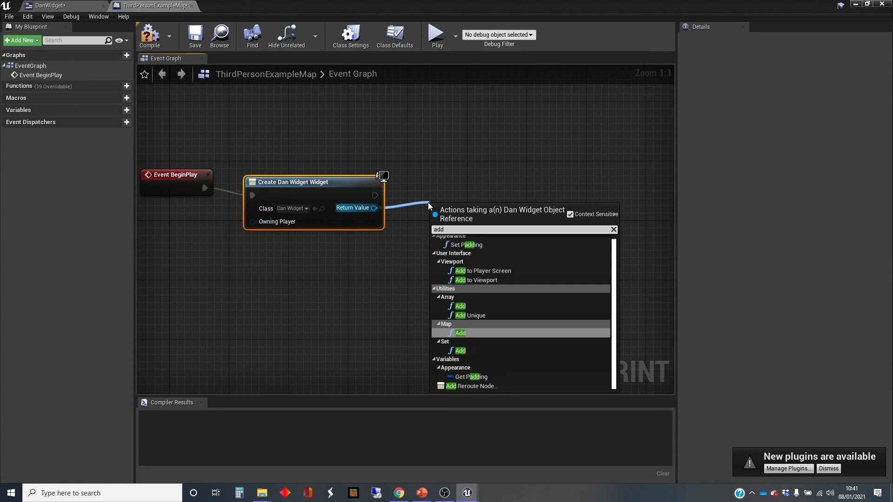
pyautogui.write('to vi')
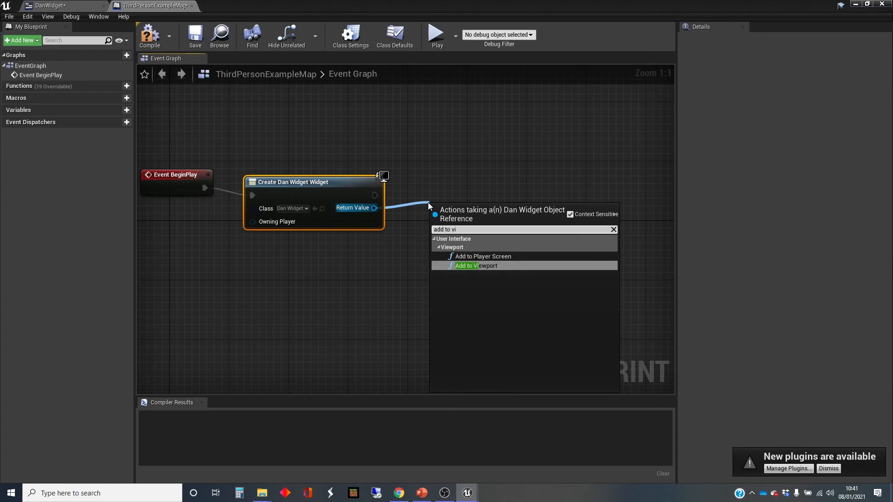
pyautogui.press('Return')
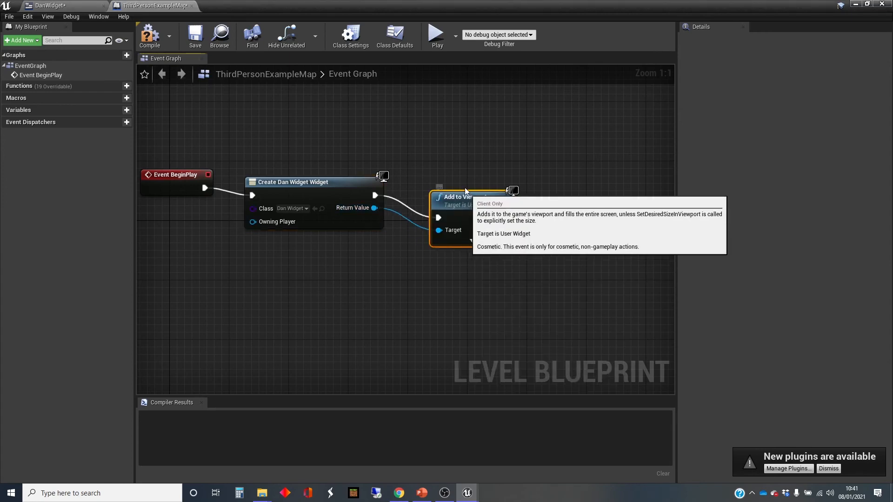
pyautogui.moveTo(466, 191); pyautogui.dragTo(459, 169)
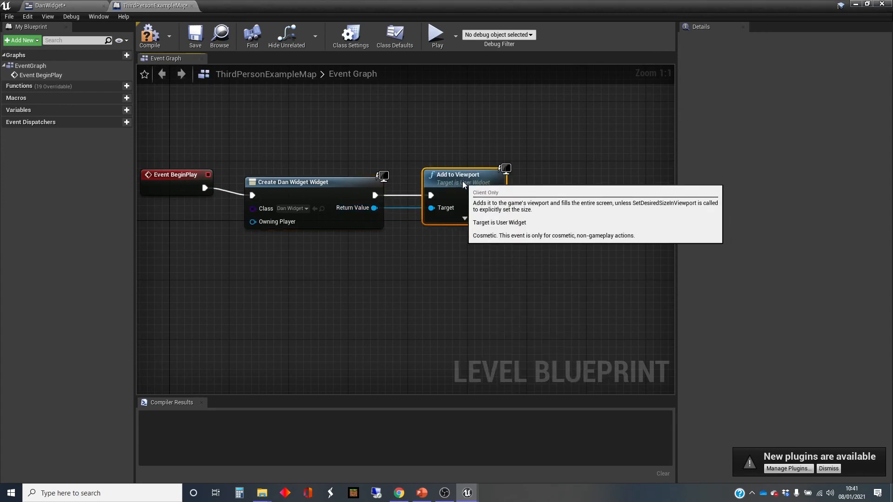
pyautogui.click(467, 218)
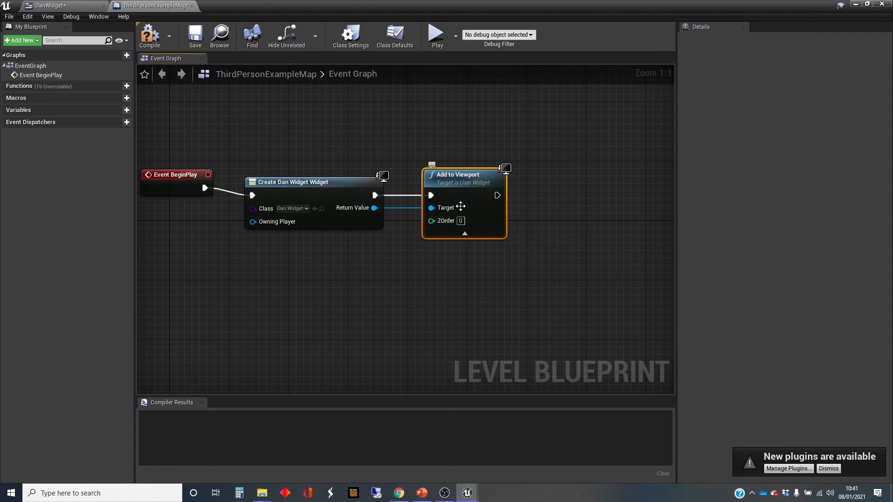
pyautogui.click(464, 234)
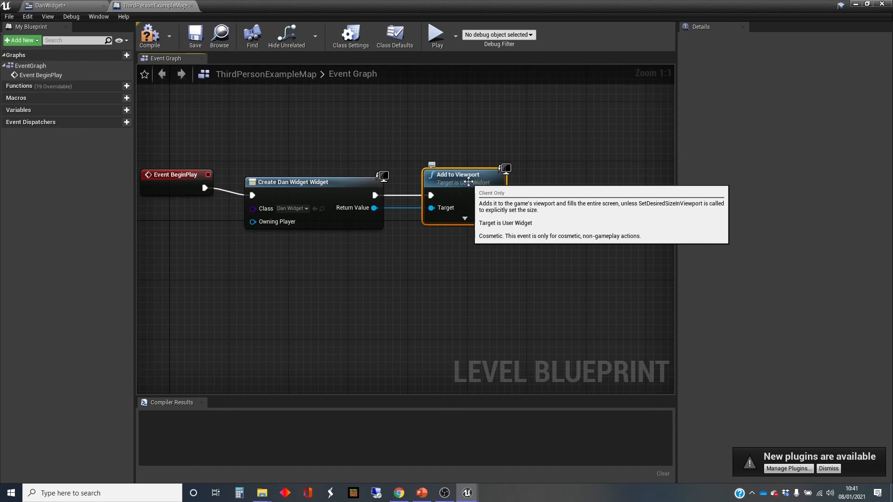
pyautogui.click(150, 35)
# - Play the level from the main editor, run the character around to check the on-screen widget, and stop playing
pyautogui.click(858, 4)
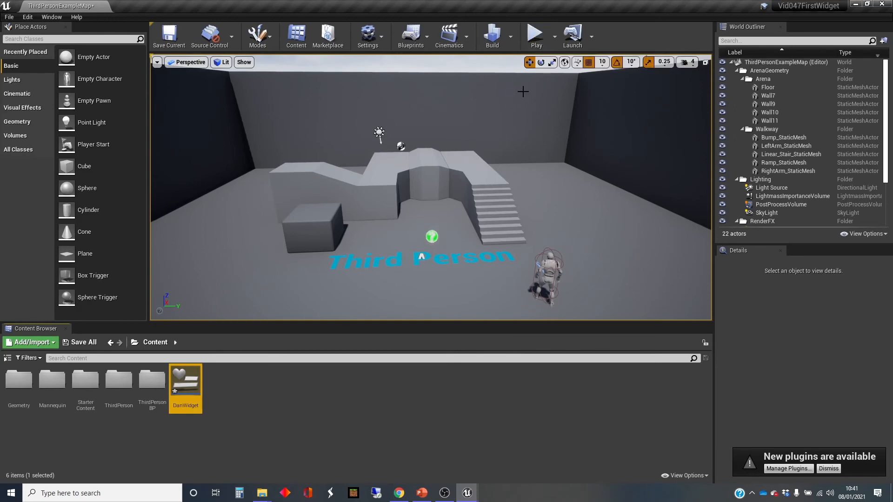
pyautogui.click(535, 35)
pyautogui.press('w')
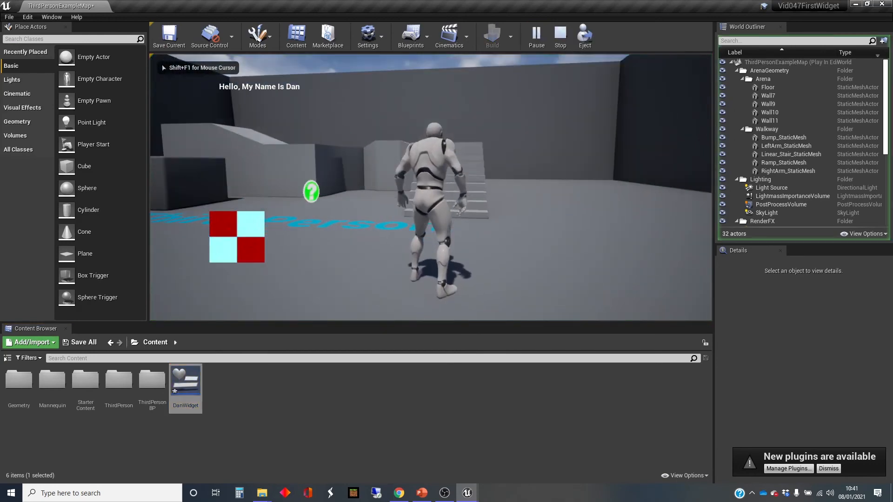
pyautogui.click(530, 184)
pyautogui.press('s')
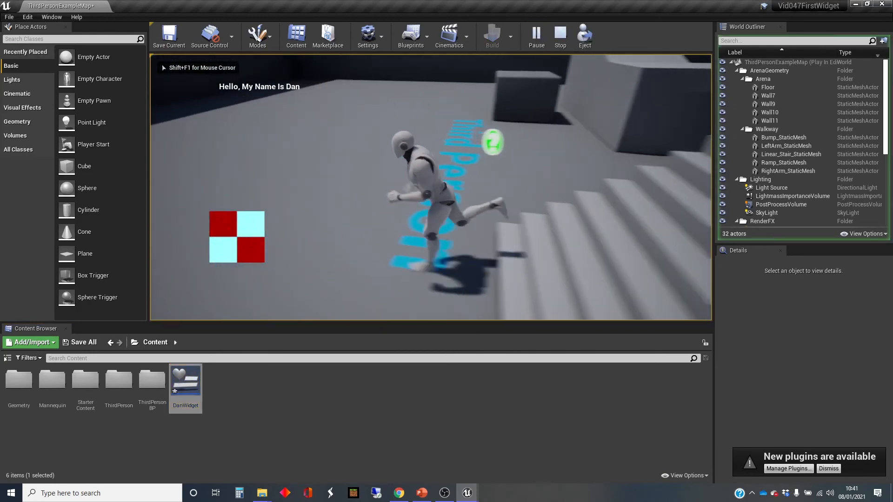
pyautogui.press('w')
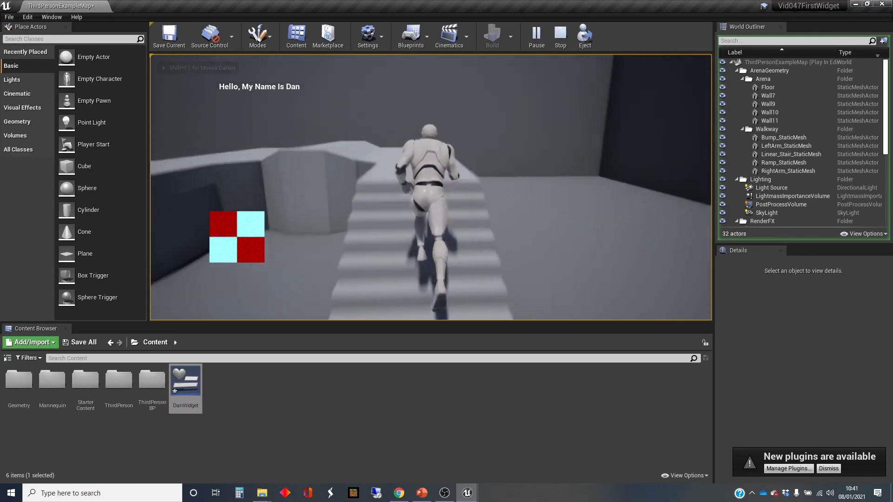
pyautogui.press('s')
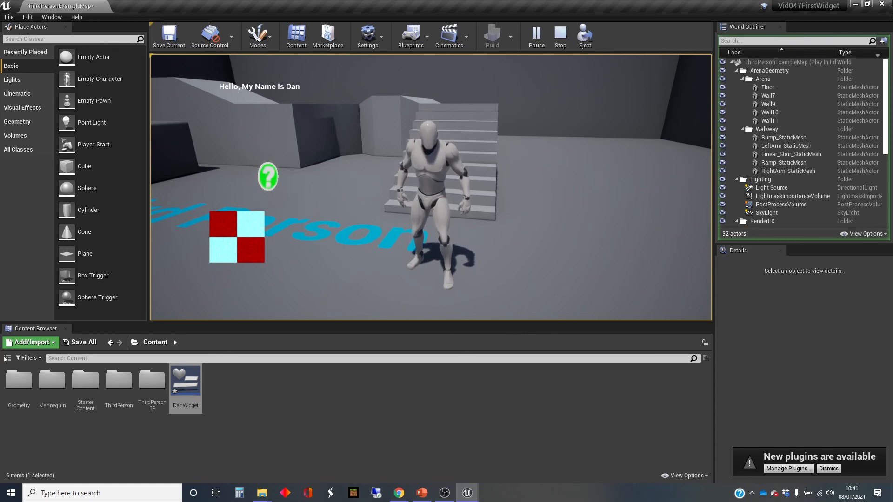
pyautogui.press('Escape')
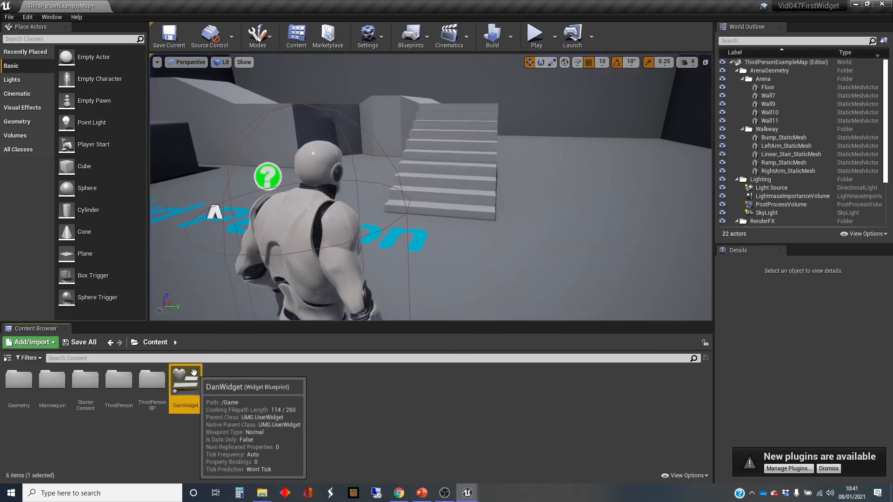
# - Reopen the DanWidget widget blueprint from the project content
pyautogui.doubleClick(198, 370)
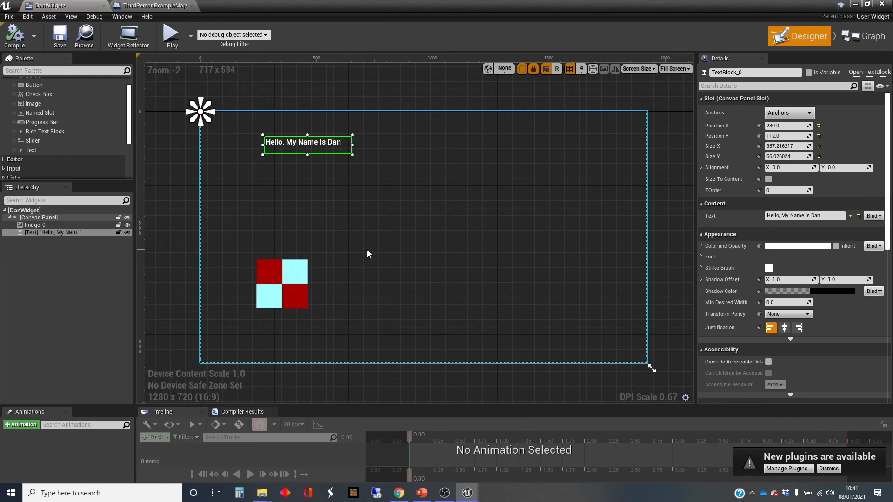